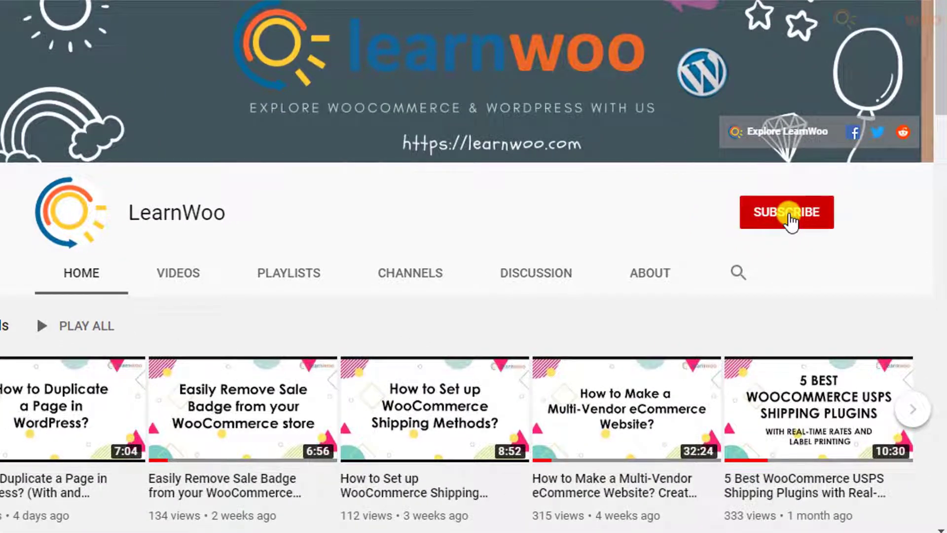
Step: Subscribe to the LearnWoo channel and set its notifications to All
click(788, 213)
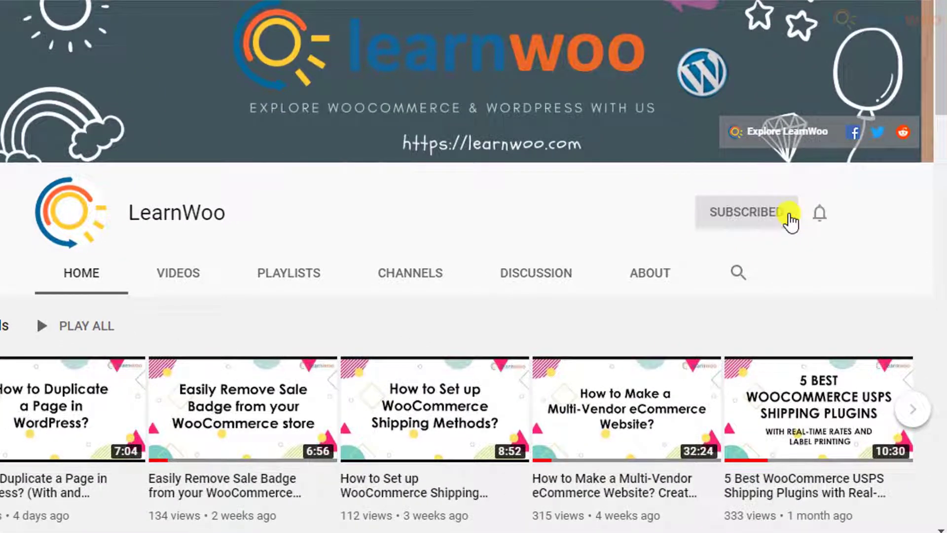
click(819, 214)
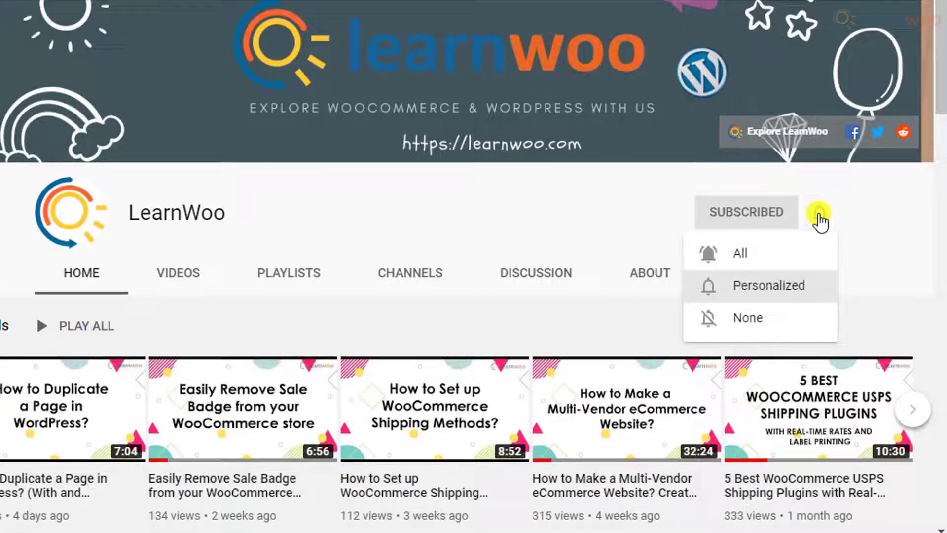
click(810, 252)
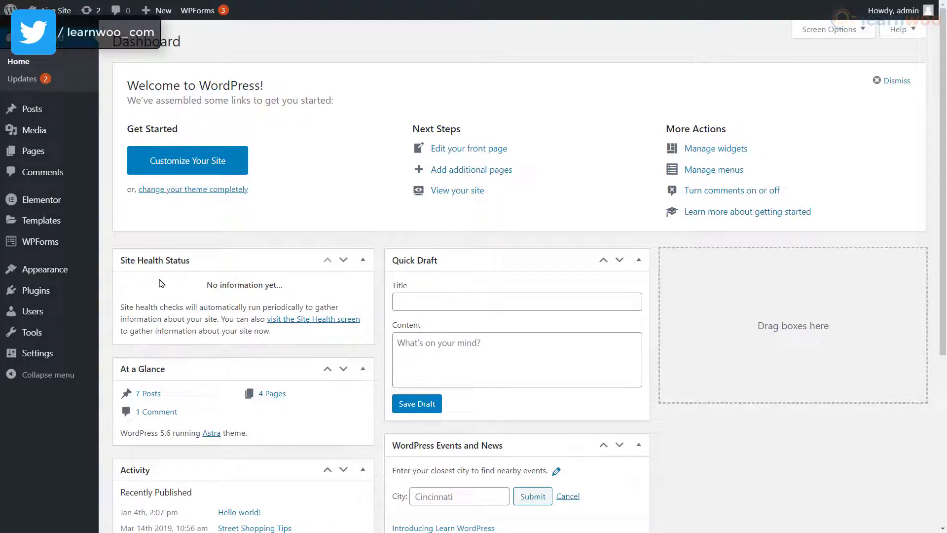
Step: Search the plugin directory for 'WP Staging' and install the WP STAGING plugin
mouse_move(30, 291)
click(149, 315)
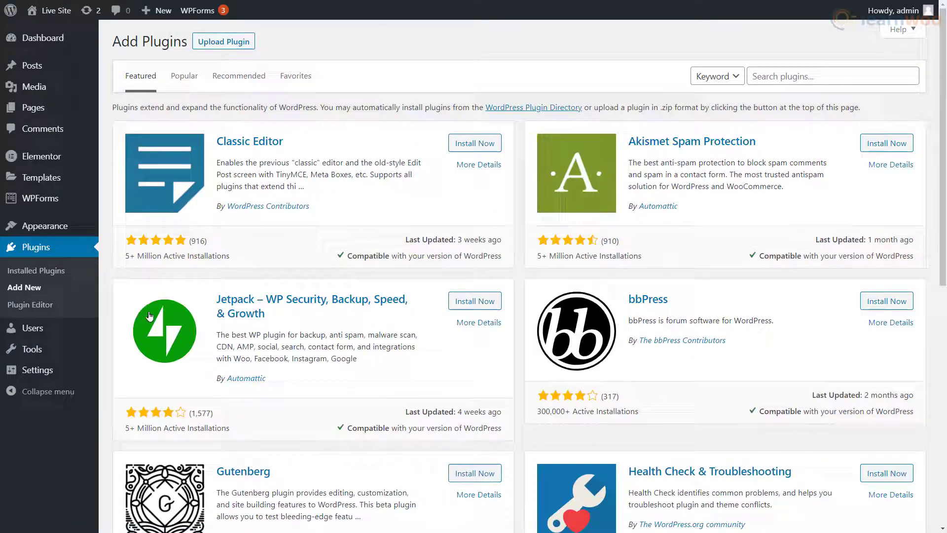
click(756, 82)
text(WP Staging)
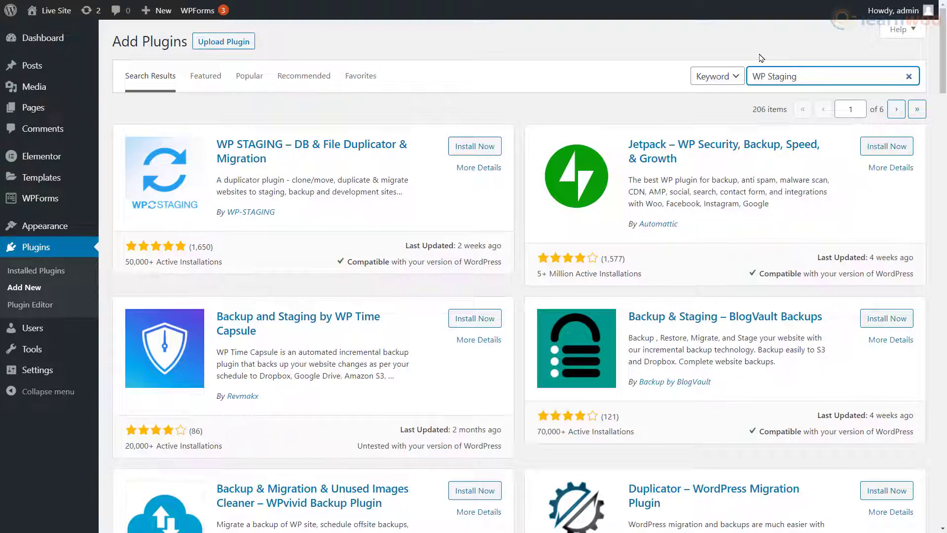
click(474, 147)
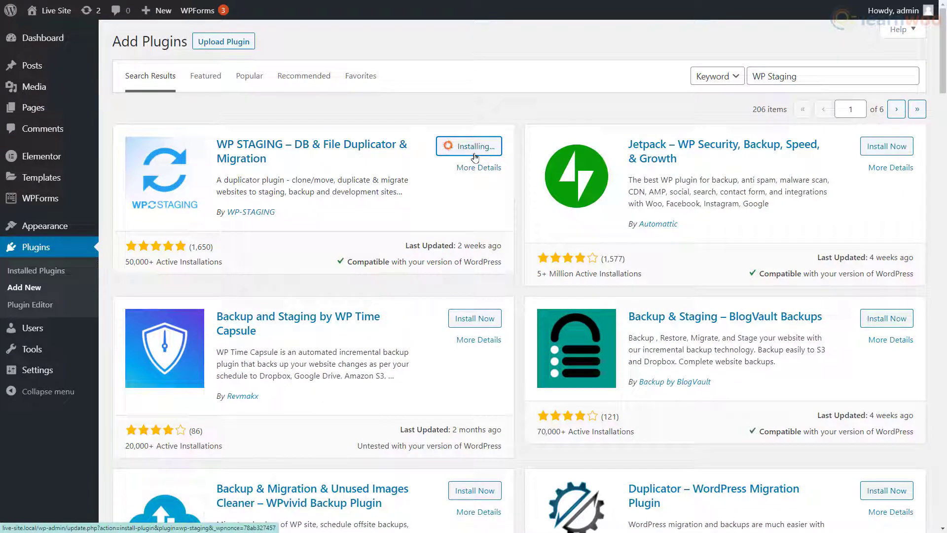
Step: Activate WP Staging and begin a new staging site named 'stagingsite'
click(474, 157)
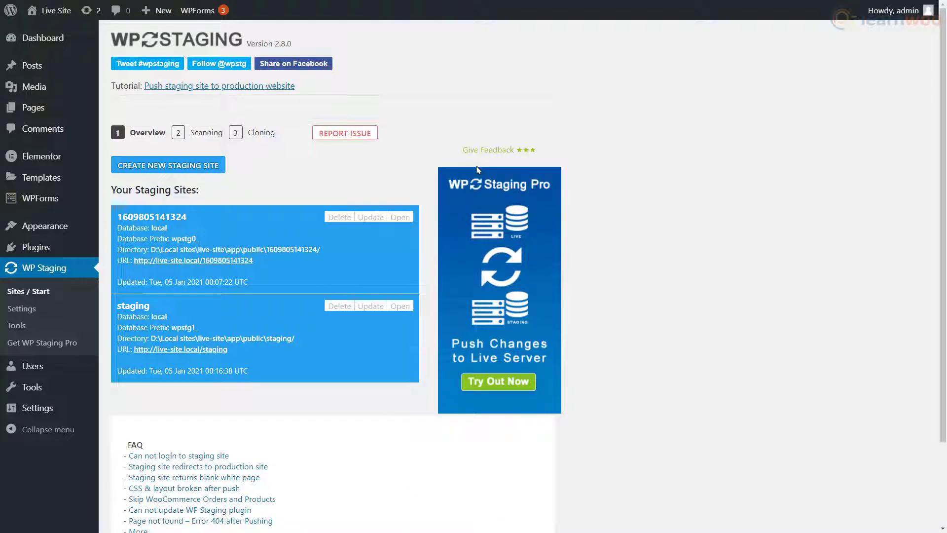
click(168, 171)
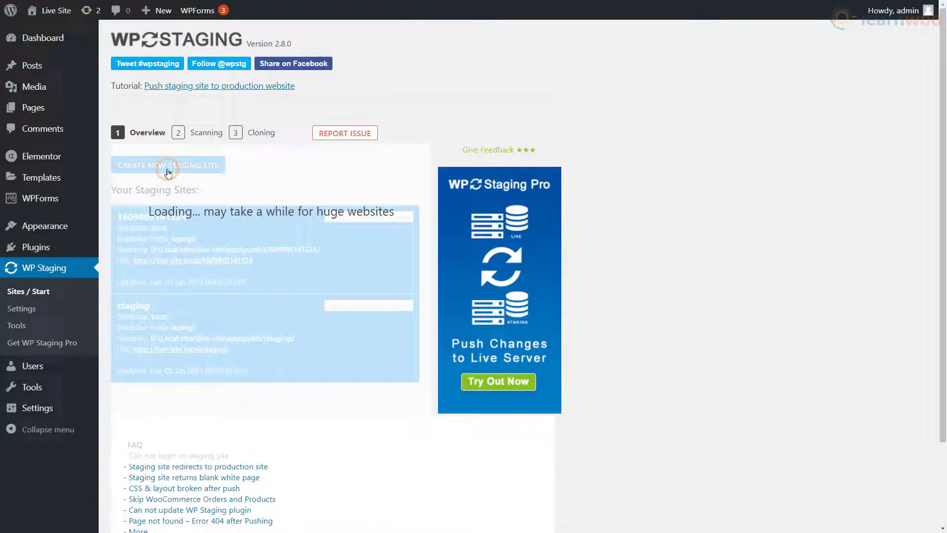
text(sta)
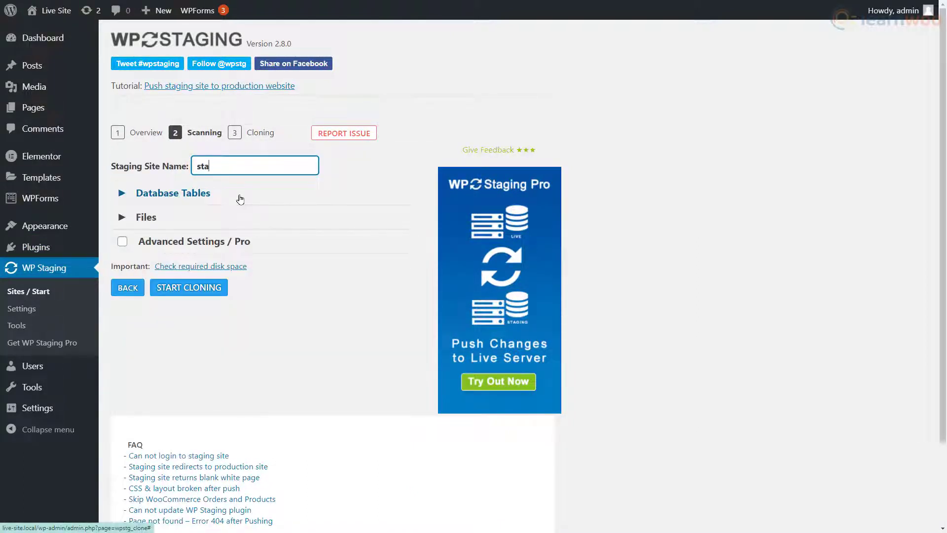
text(gingsite)
Step: Review the Database Tables, Files and Advanced Settings, then start cloning
click(123, 195)
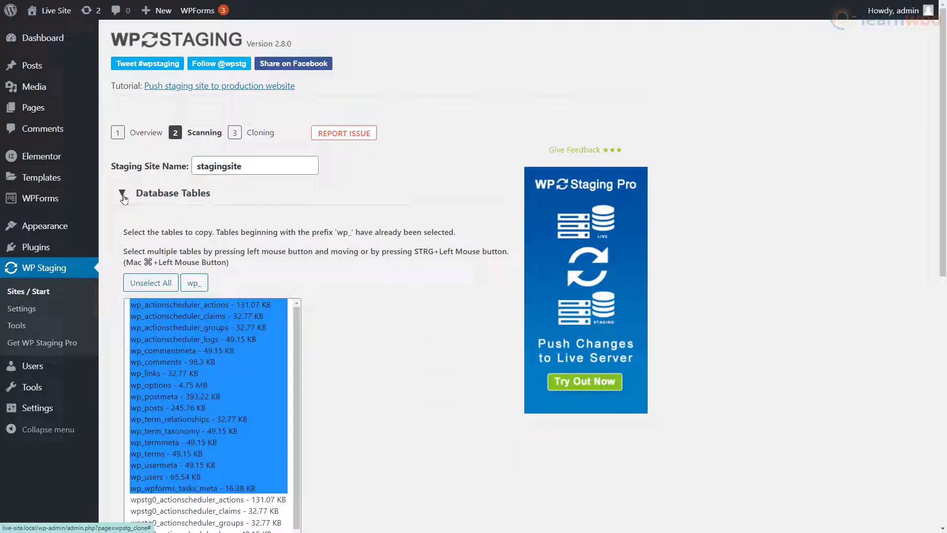
scroll(381, 292, down, 6)
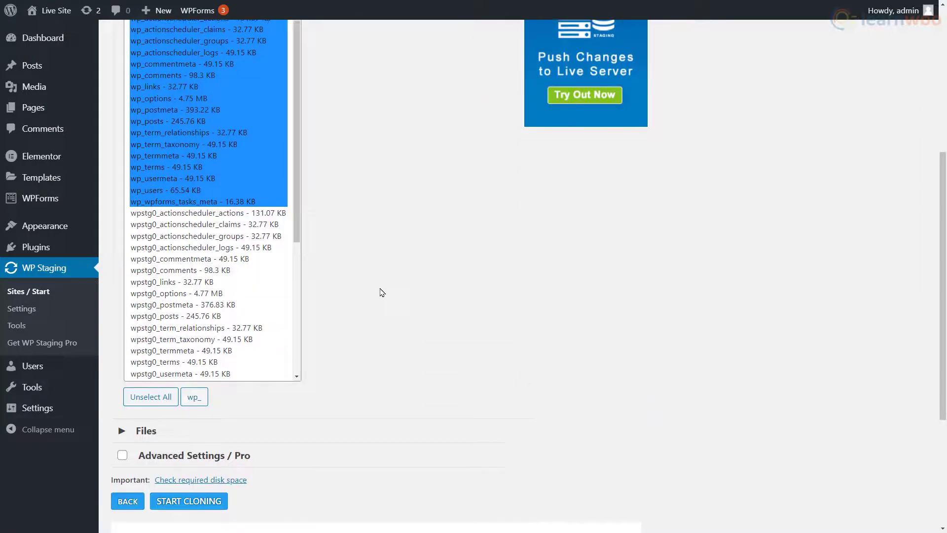
scroll(375, 291, down, 4)
click(146, 224)
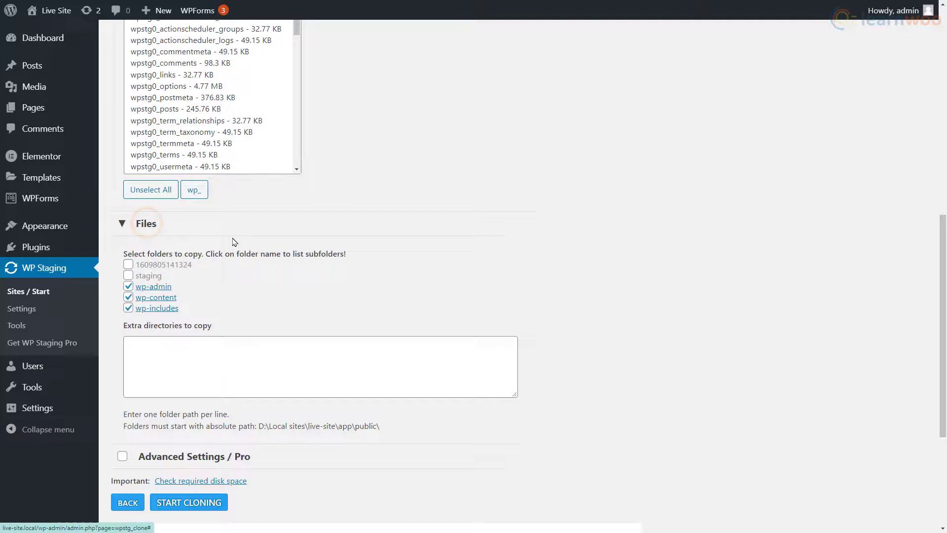
scroll(387, 252, down, 4)
click(209, 253)
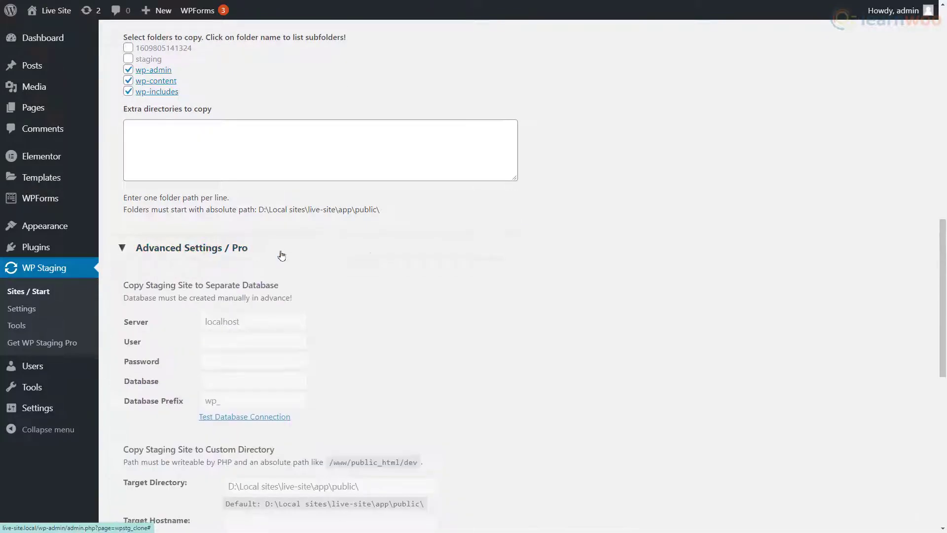
scroll(443, 256, down, 6)
scroll(543, 258, up, 1)
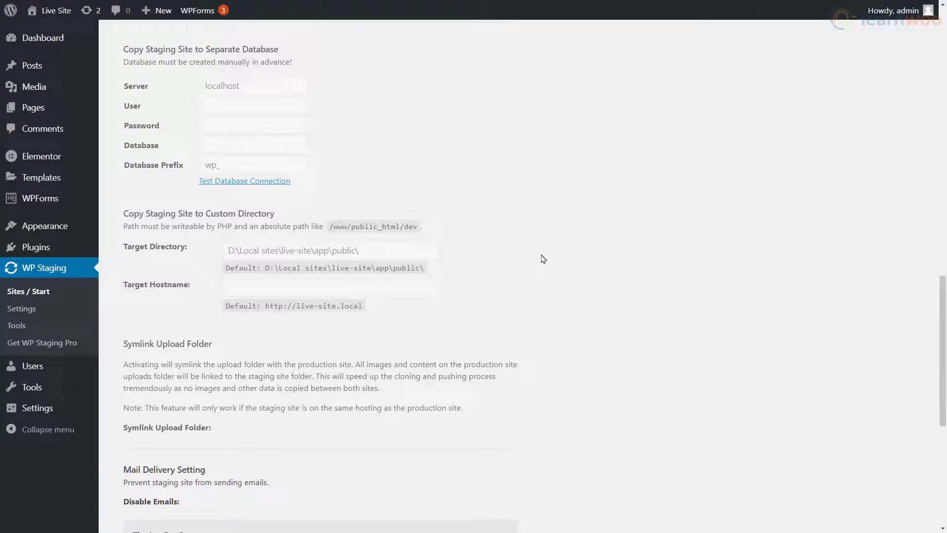
scroll(543, 258, down, 7)
click(192, 295)
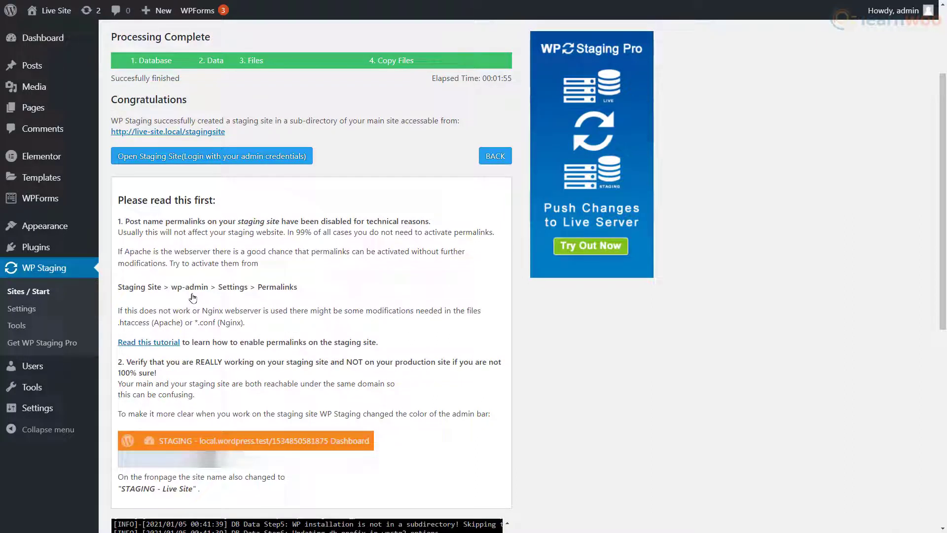
Step: Open the newly created staging site
click(223, 157)
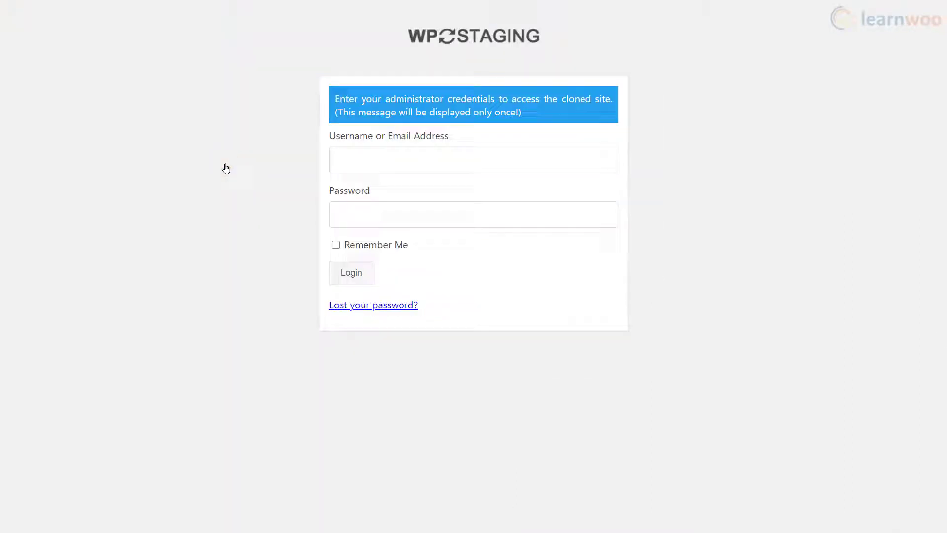
Step: Enter the admin login credentials and log in to the staging site
text(admin)
click(346, 273)
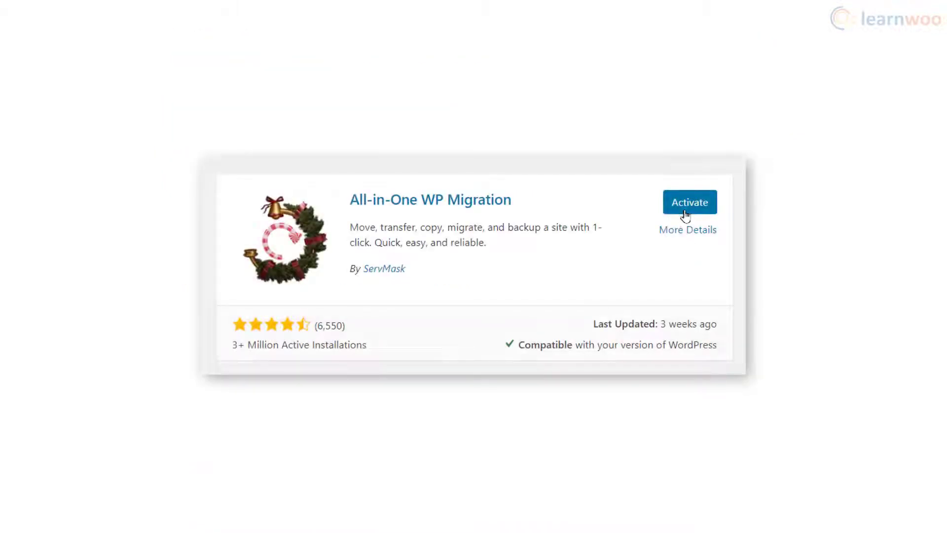
Step: Activate All-in-One WP Migration, export the live site to File, and save the 77 MB backup
click(685, 210)
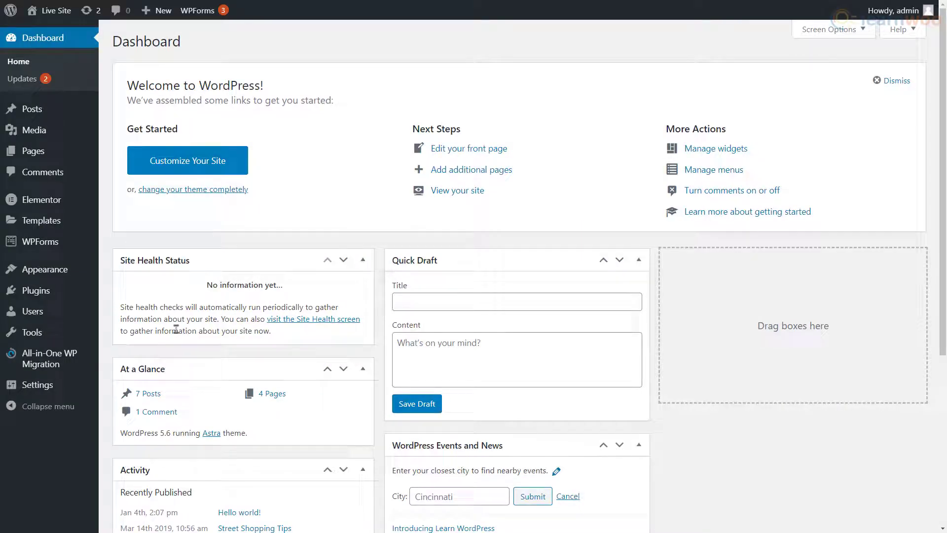
mouse_move(71, 363)
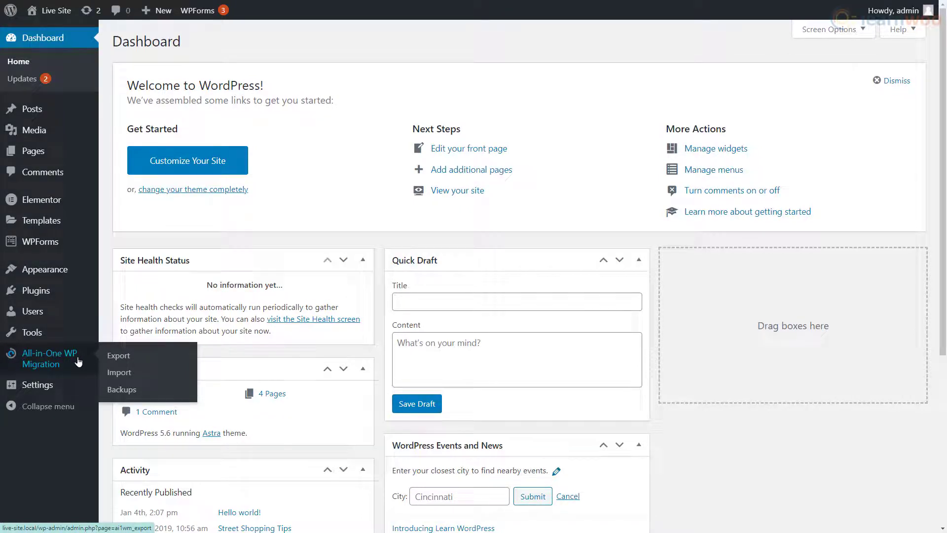
click(137, 355)
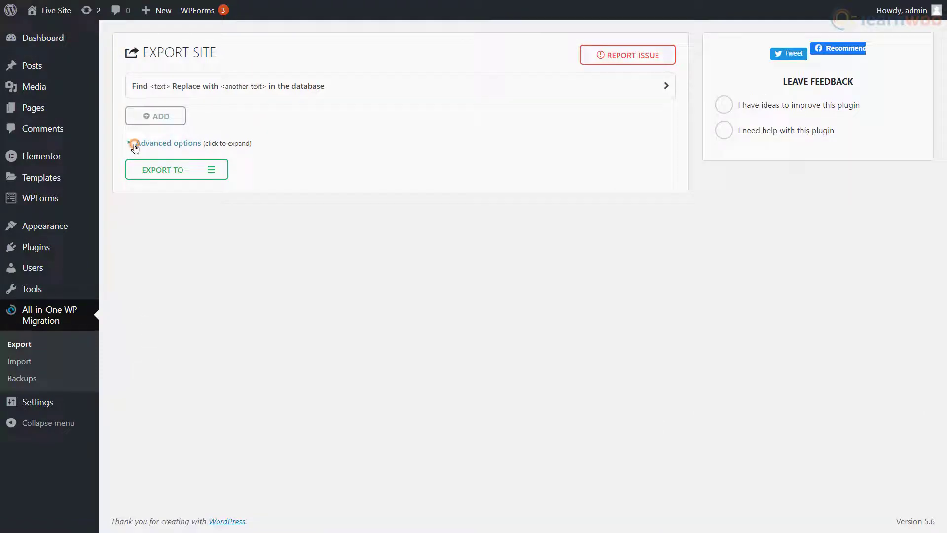
click(134, 144)
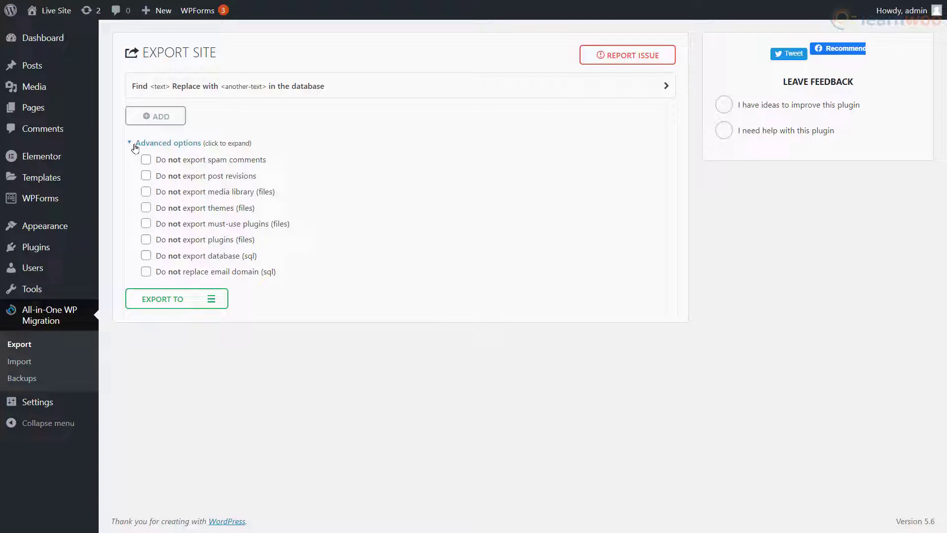
click(176, 302)
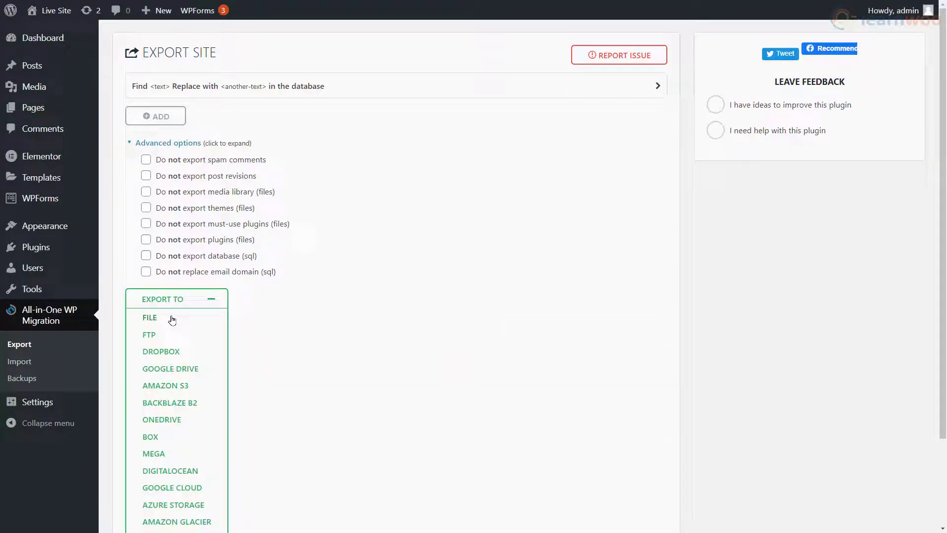
click(165, 320)
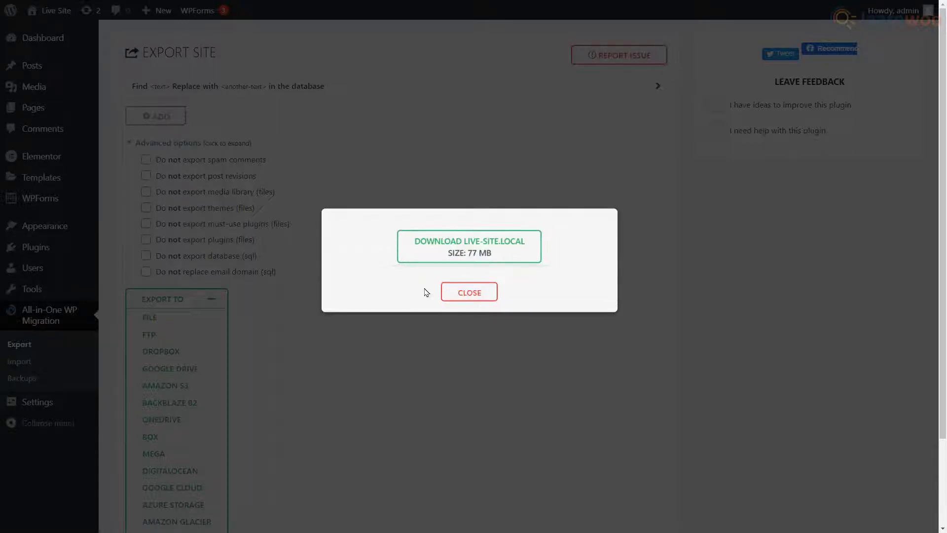
click(475, 260)
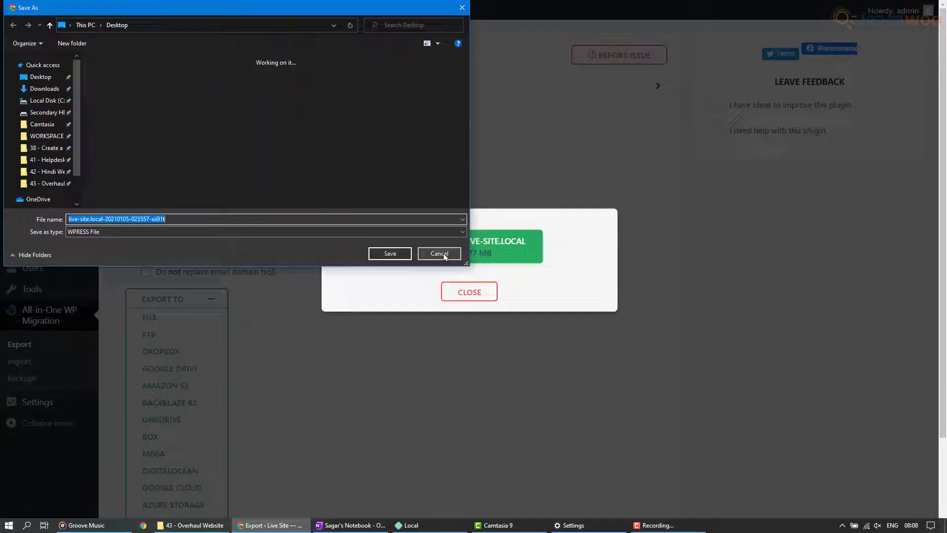
click(389, 254)
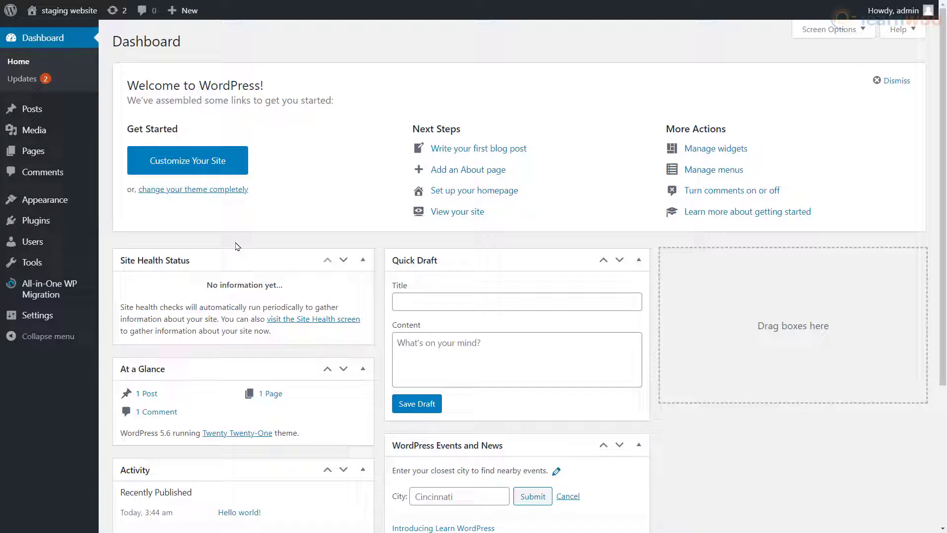
mouse_move(65, 290)
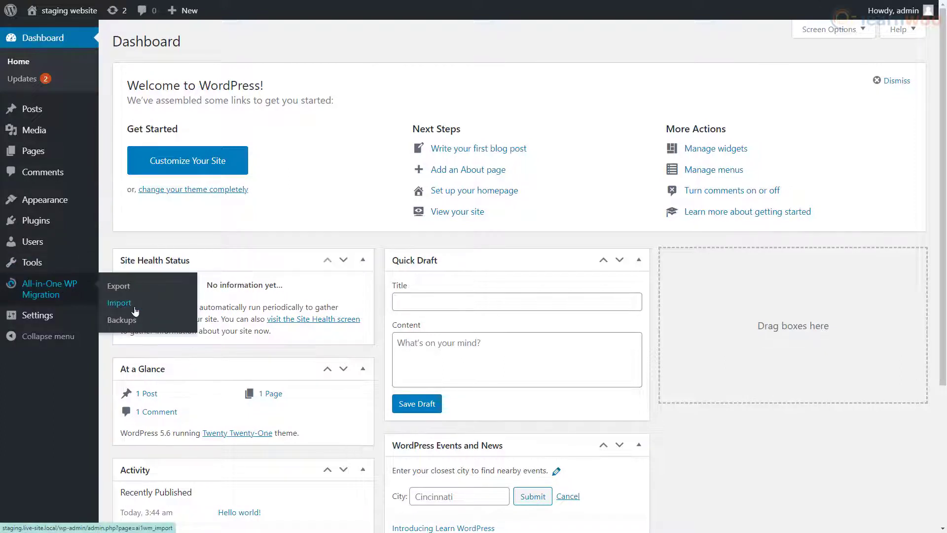
click(128, 303)
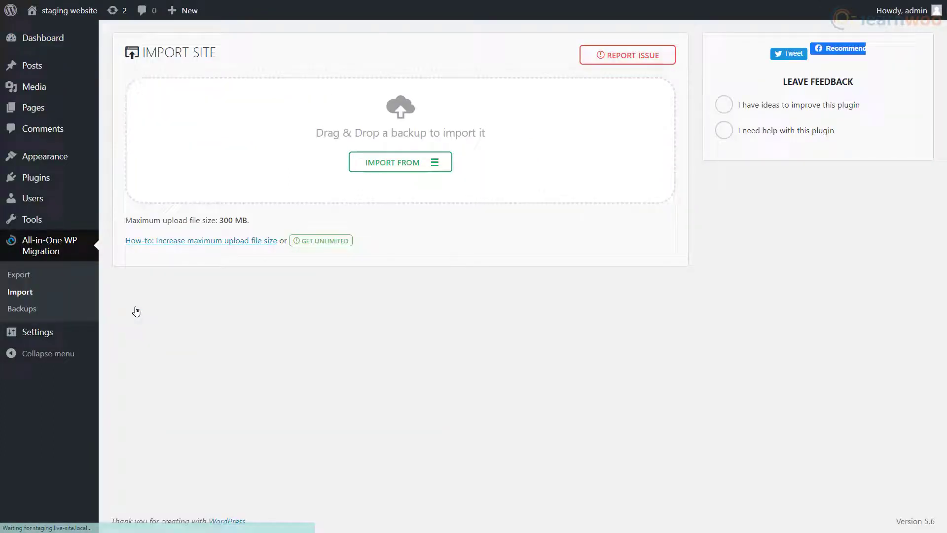
click(381, 169)
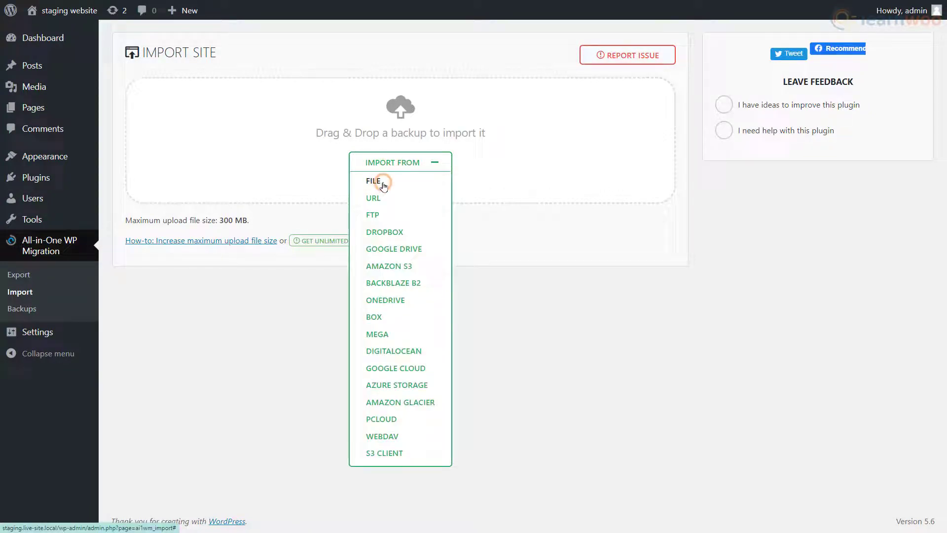
click(383, 181)
click(170, 148)
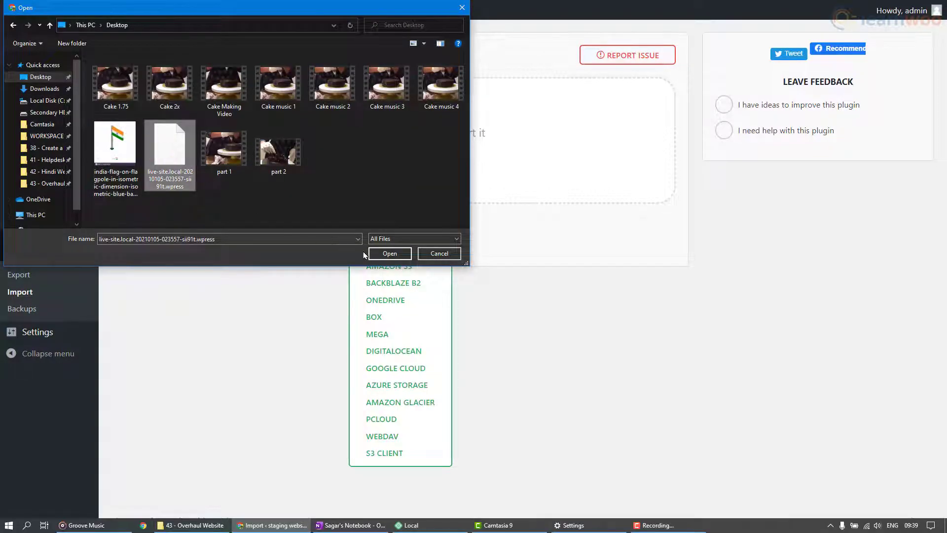
click(389, 253)
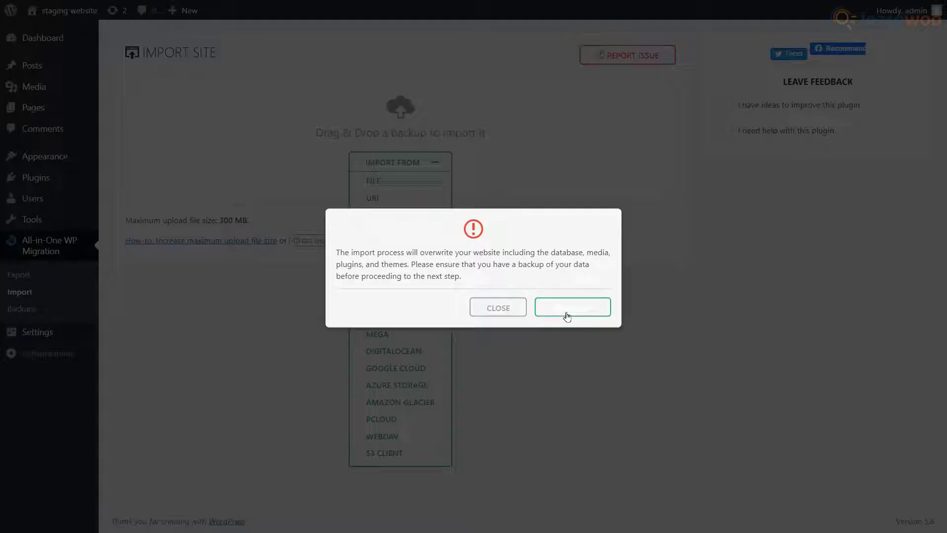
click(577, 317)
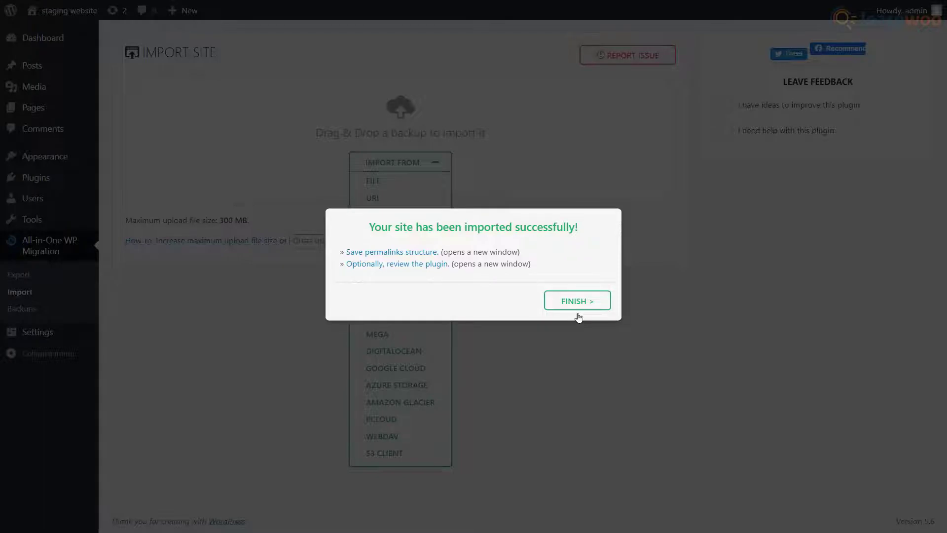
click(402, 256)
Step: Save the Post name permalink structure on the Permalink Settings page
scroll(343, 227, down, 2)
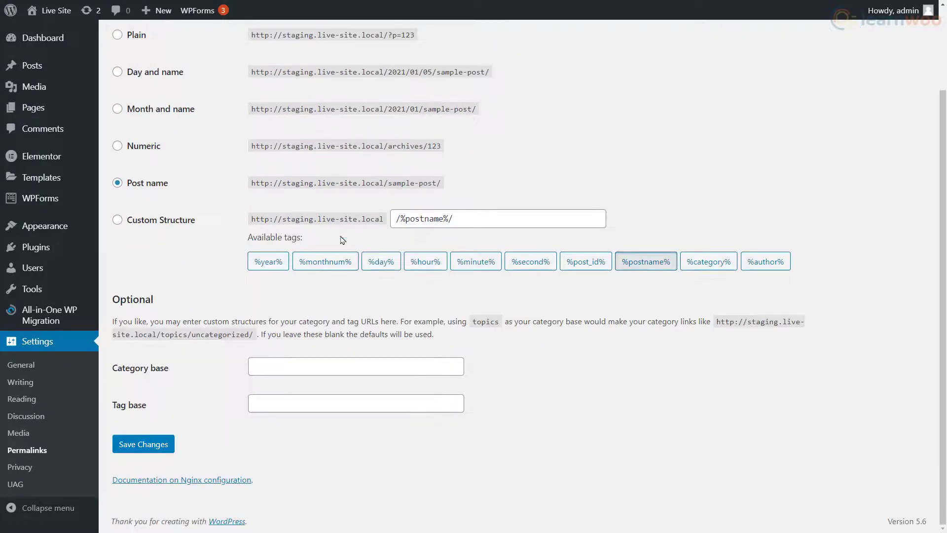
click(143, 444)
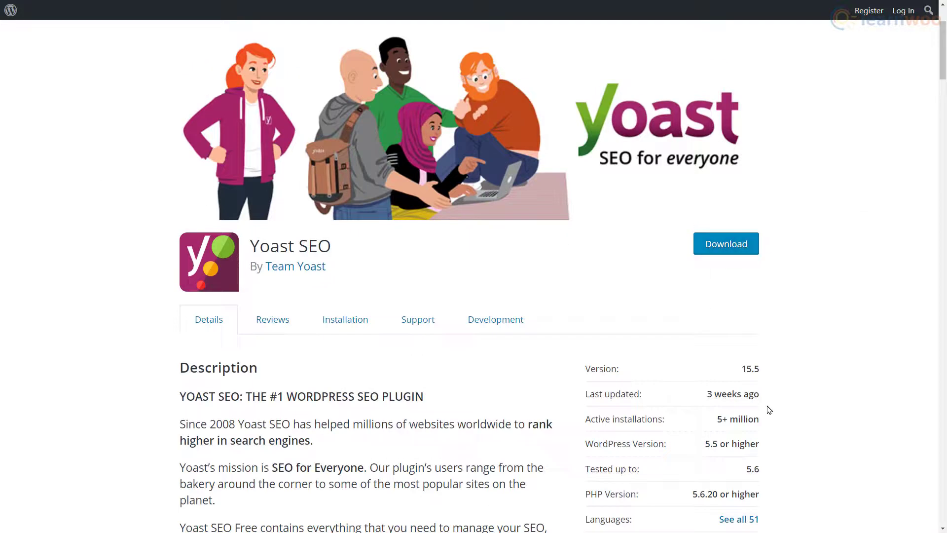
Step: View the Yoast SEO plugin's Support section on WordPress.org
click(419, 328)
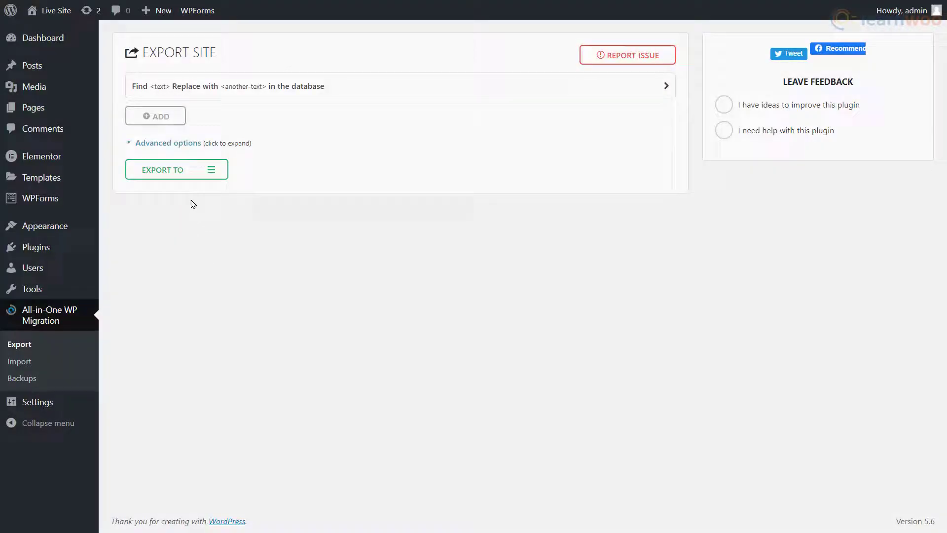
Step: Export the staging site to File and save the 77 MB backup, then list import sources
click(187, 177)
click(163, 191)
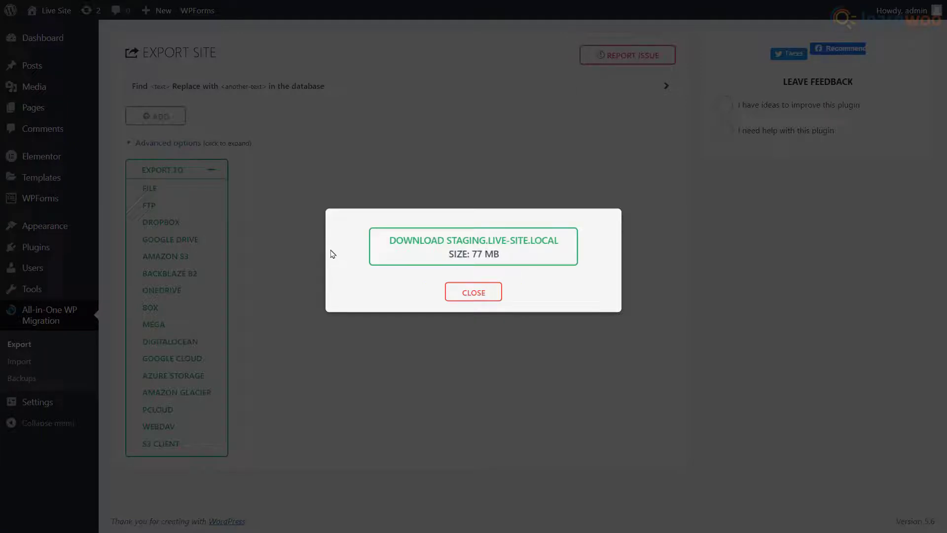
click(480, 257)
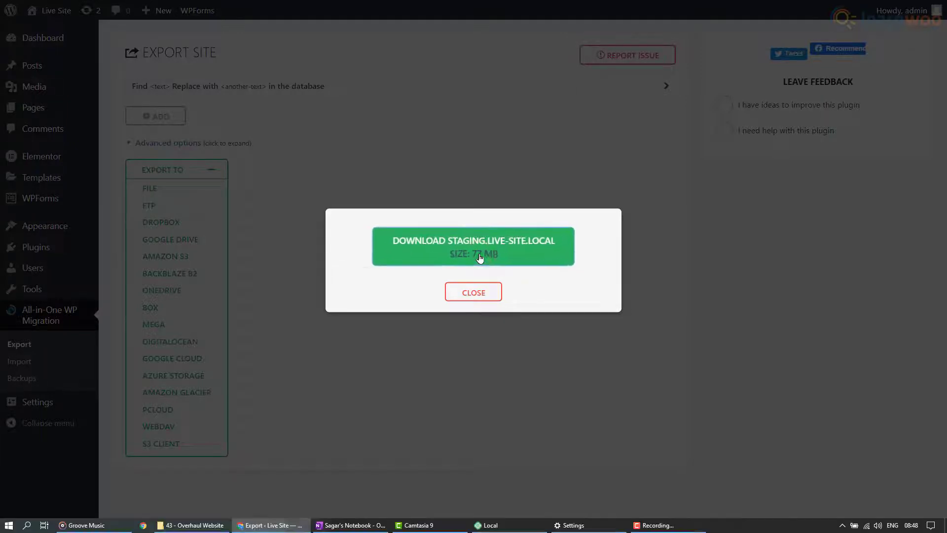
click(393, 255)
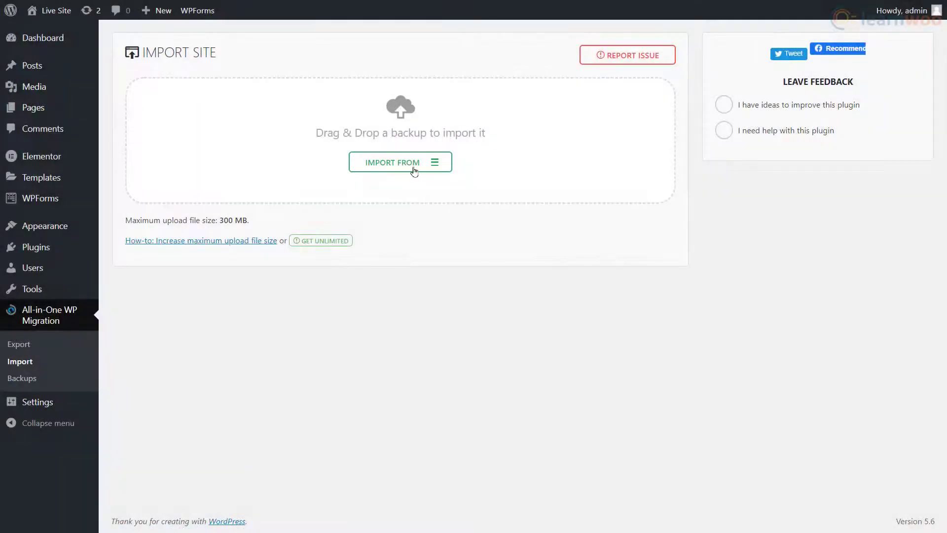
click(413, 171)
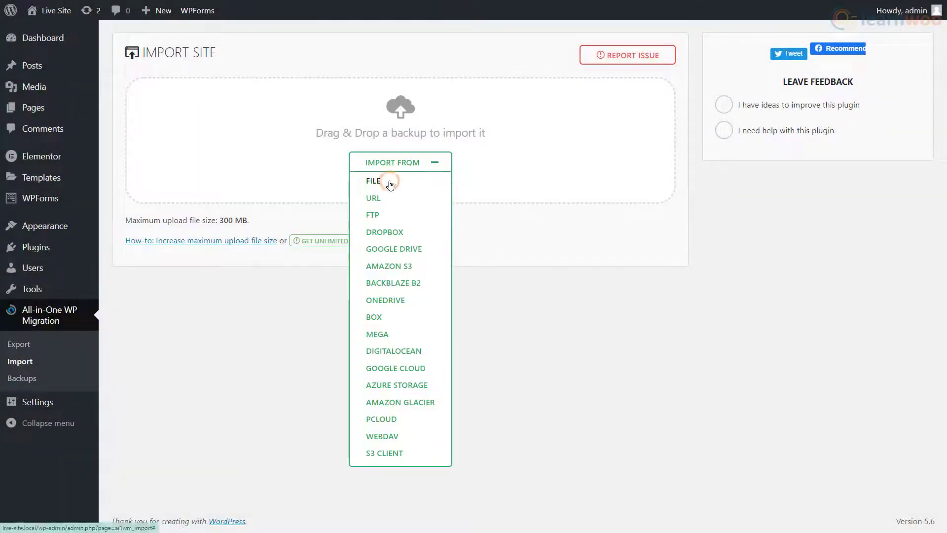
click(390, 182)
click(347, 171)
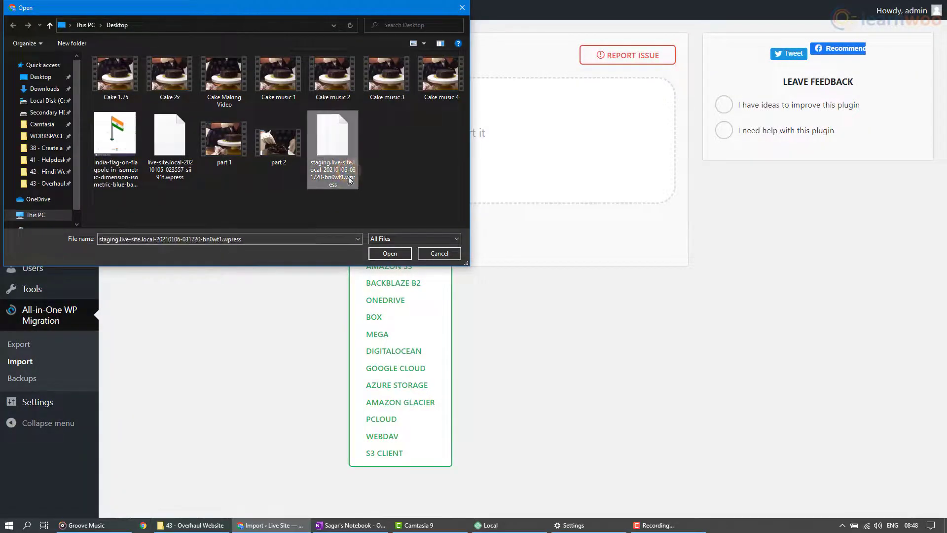
click(389, 254)
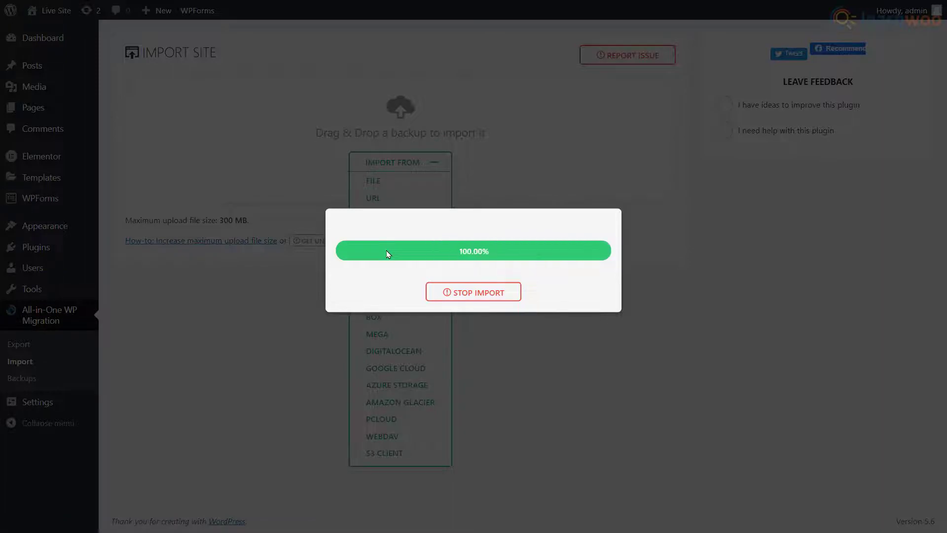
click(377, 252)
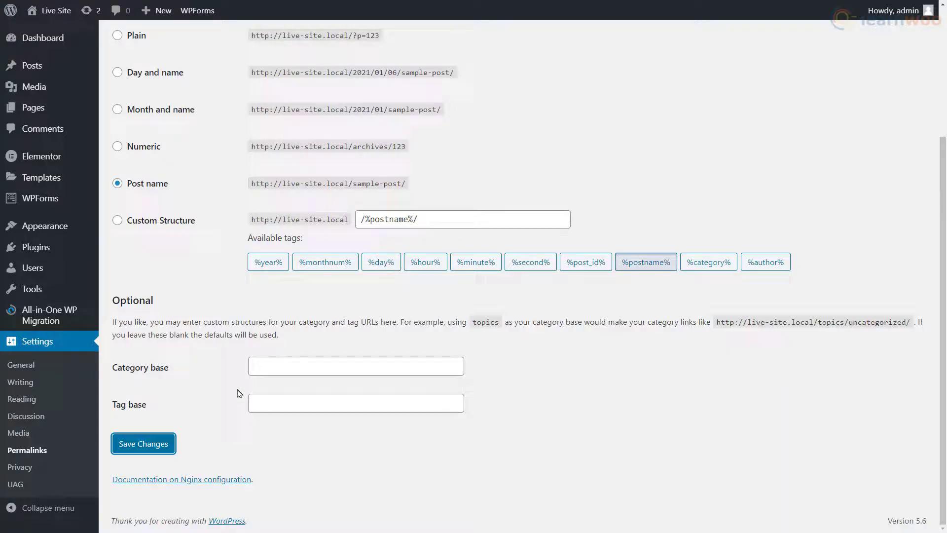
click(144, 444)
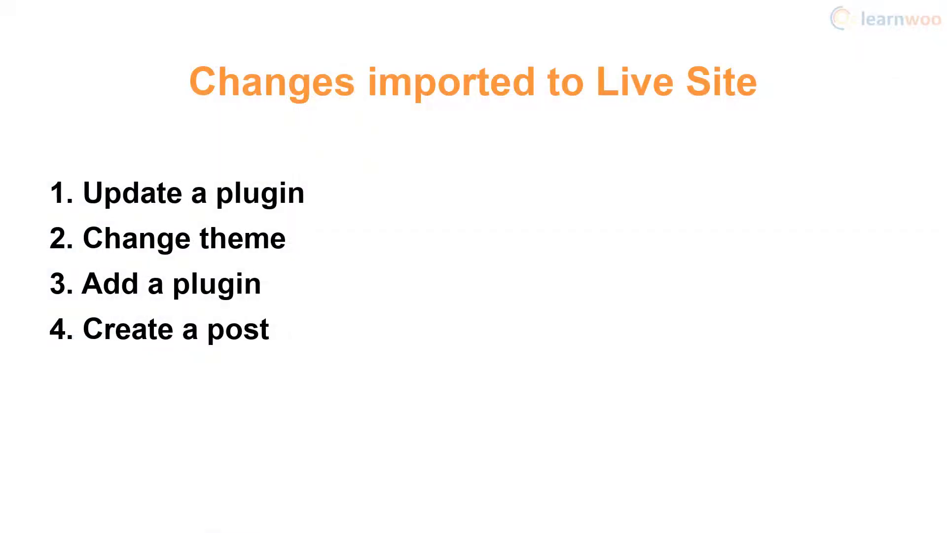